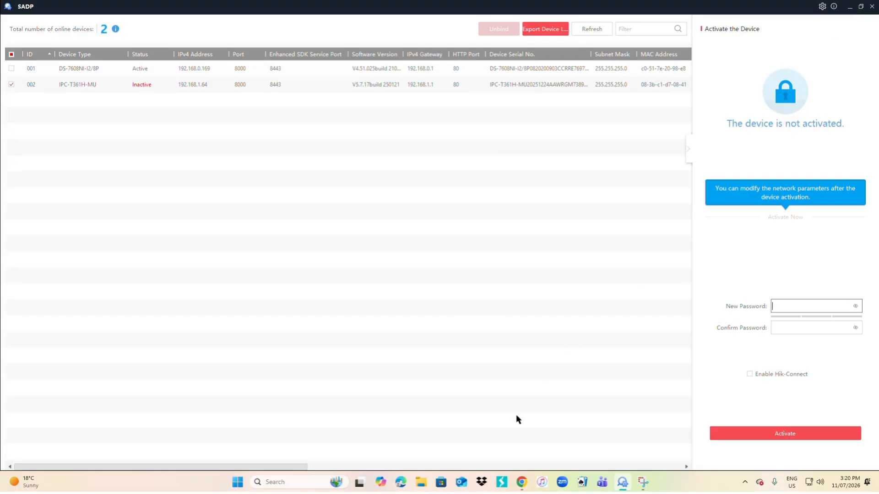
Step: Switch to Chrome and open the camera's web interface at 192.168.1.64
left_click(522, 482)
left_click(174, 27)
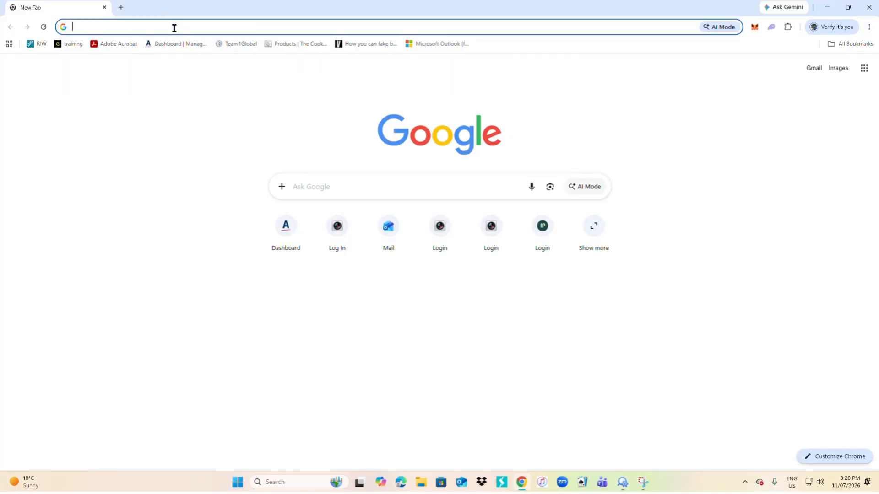
type("192.168.1.64")
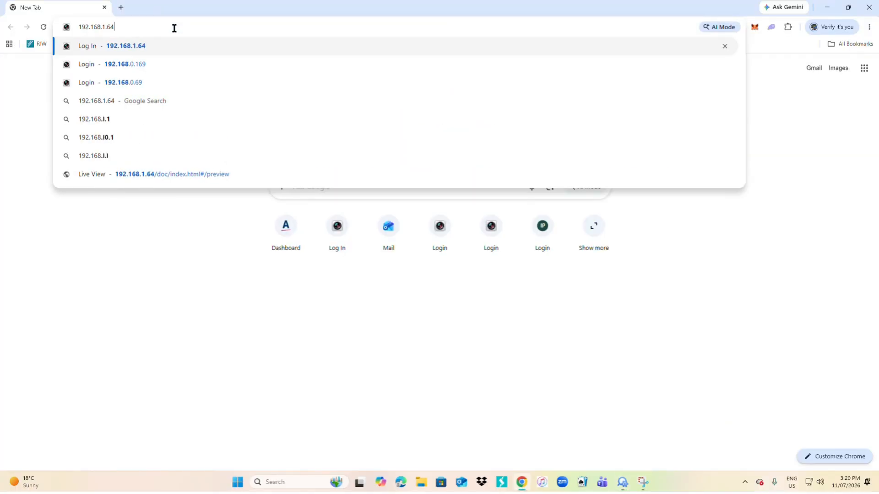
key("Return")
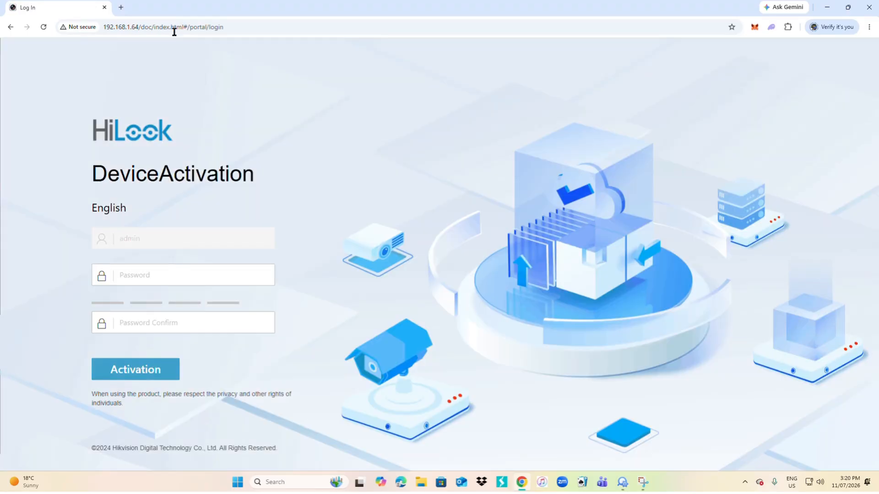
Step: Enter and confirm a new admin password, and activate the camera
left_click(166, 277)
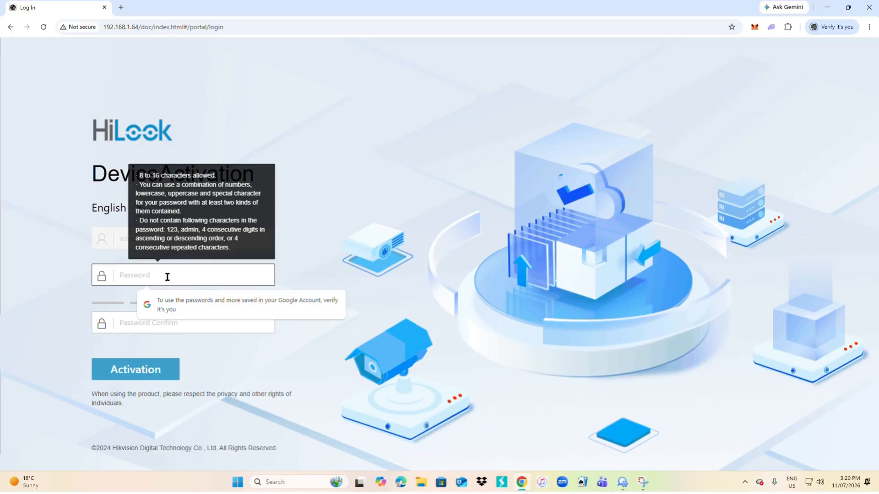
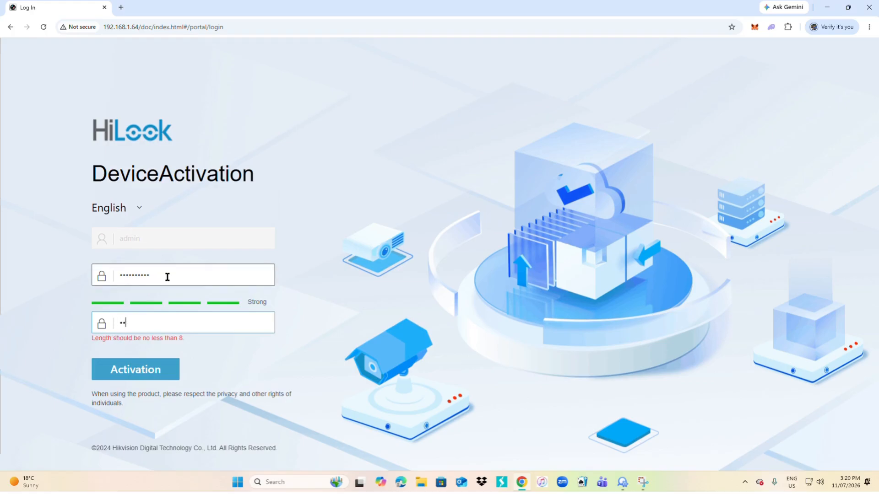
left_click(147, 374)
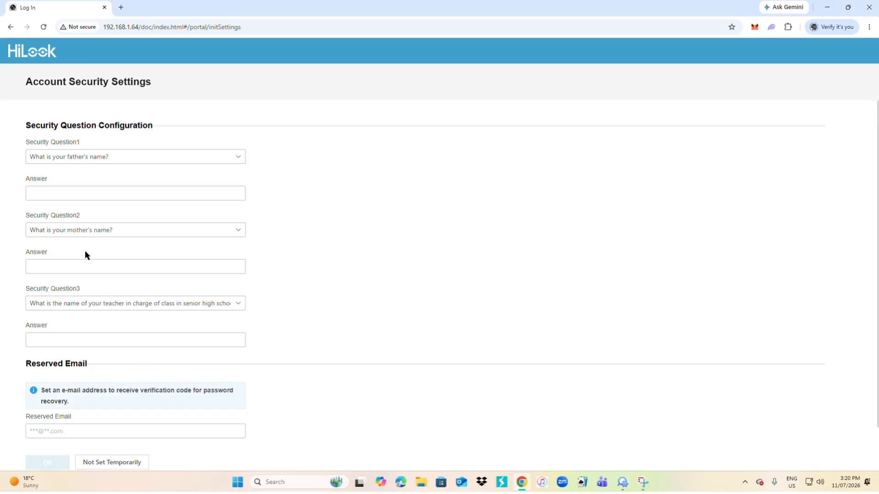
left_click(241, 157)
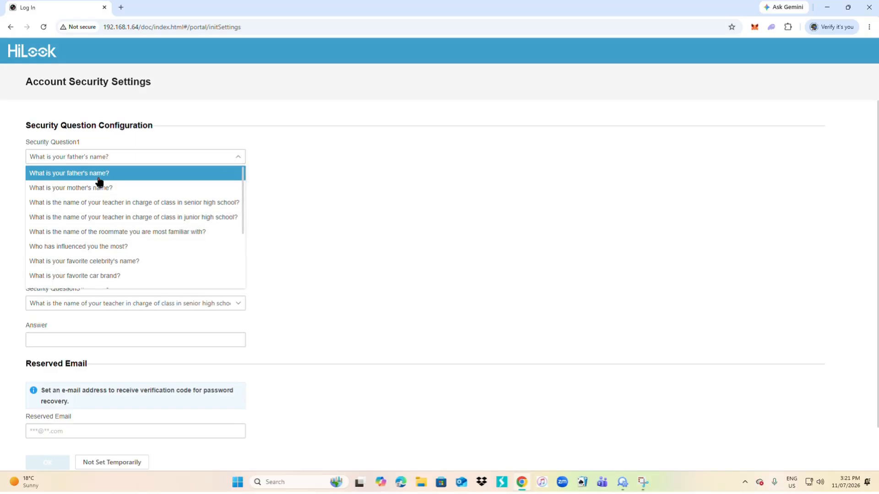
left_click(366, 187)
left_click(117, 192)
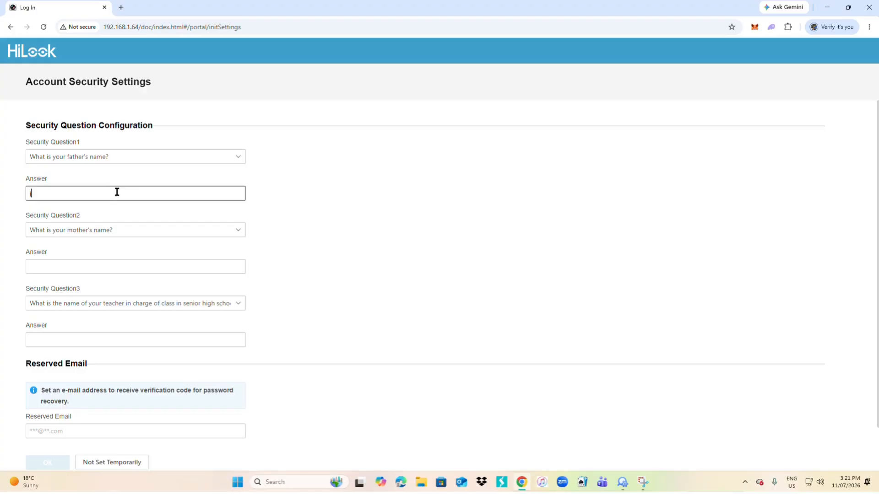
key("BackSpace")
key("BackSpace")
key("BackSpace")
key("BackSpace")
key("BackSpace")
Step: Enter the password-recovery e-mail address as the reserved email and save the account security settings
scroll(322, 310, "down", 1)
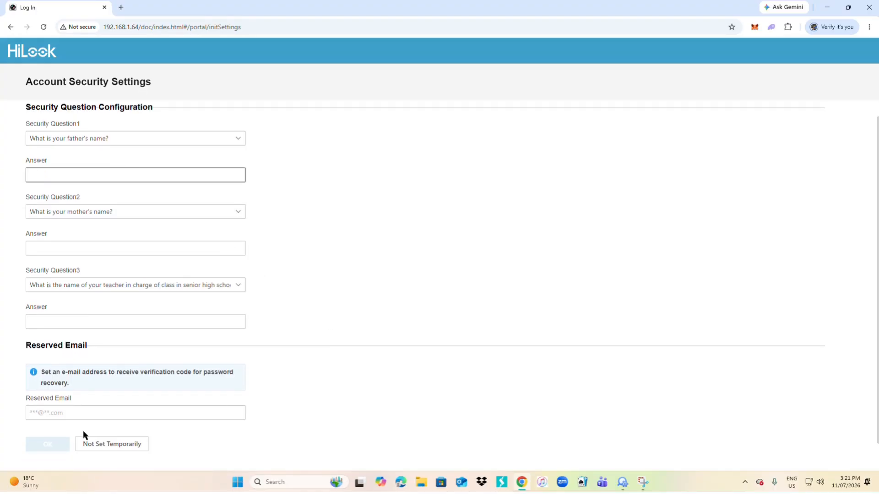
left_click(81, 414)
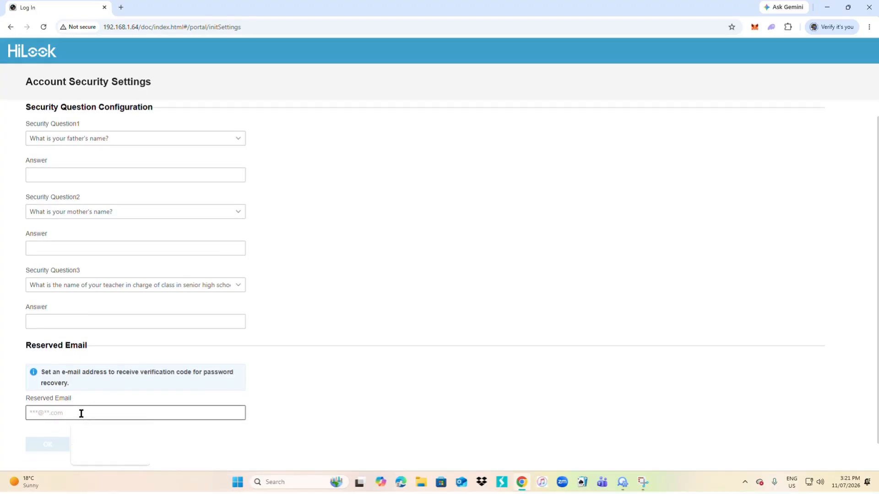
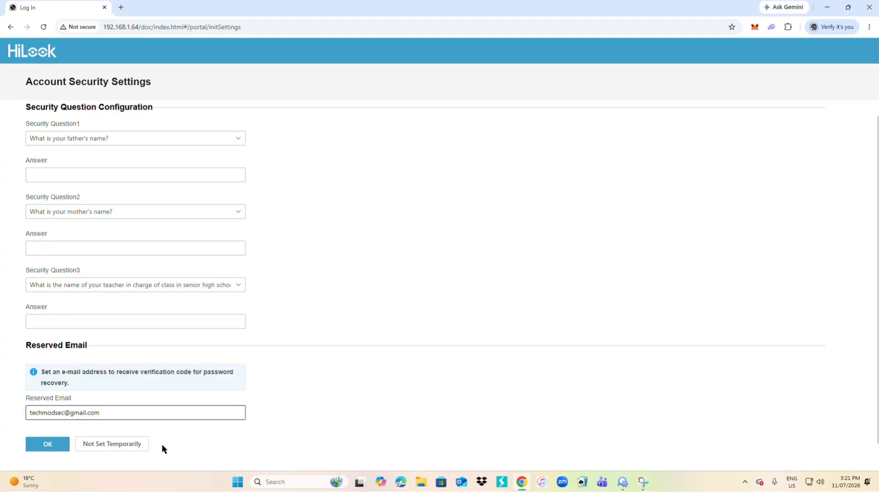
left_click(51, 446)
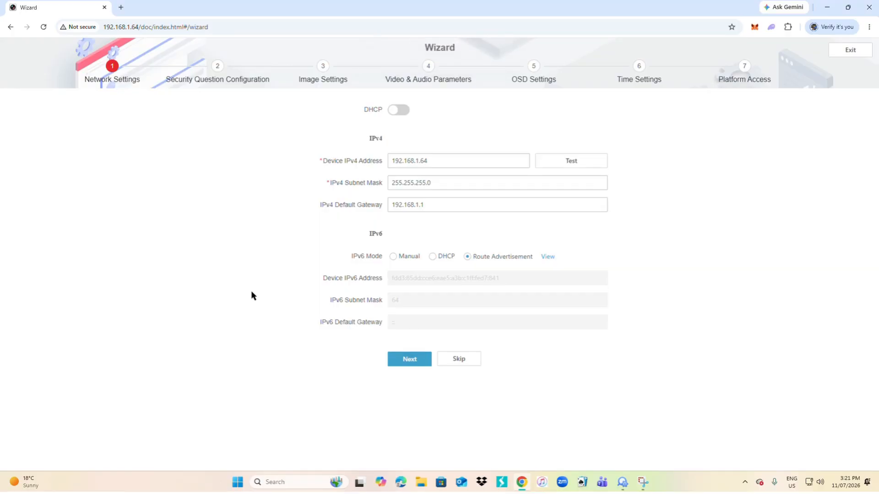
Step: Set the device IPv4 address to 192.168.1.210 with DHCP disabled, and continue the wizard without restarting the device
left_click(439, 162)
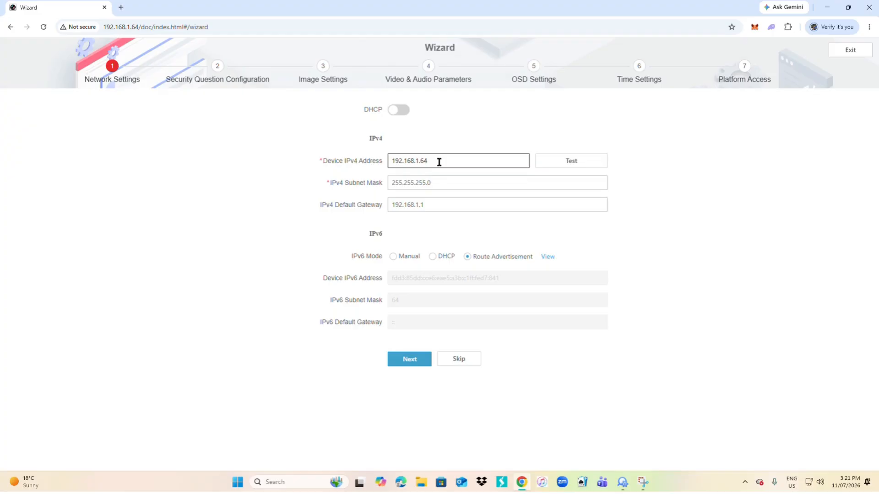
key("BackSpace")
key("BackSpace")
type("210")
left_click(399, 111)
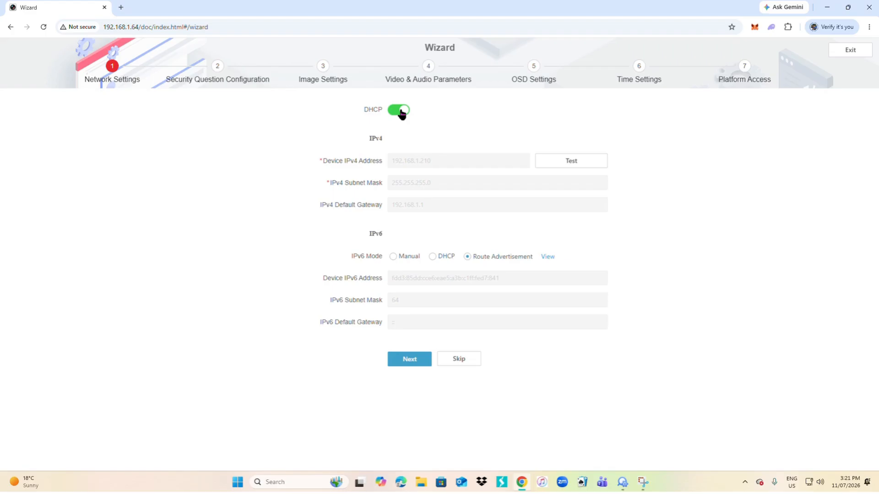
left_click(401, 113)
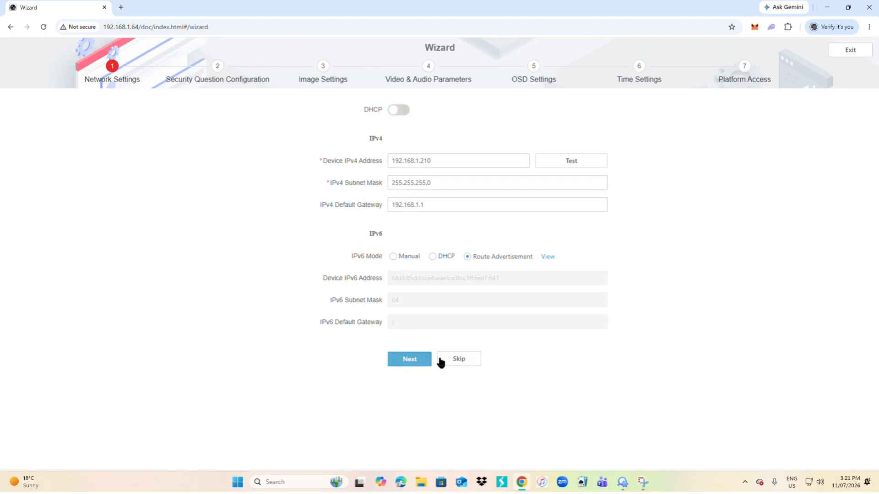
left_click(404, 362)
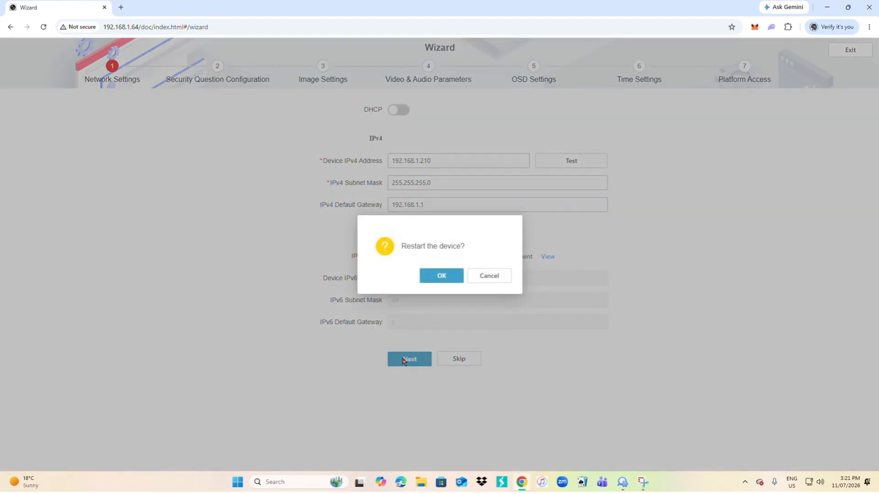
left_click(490, 281)
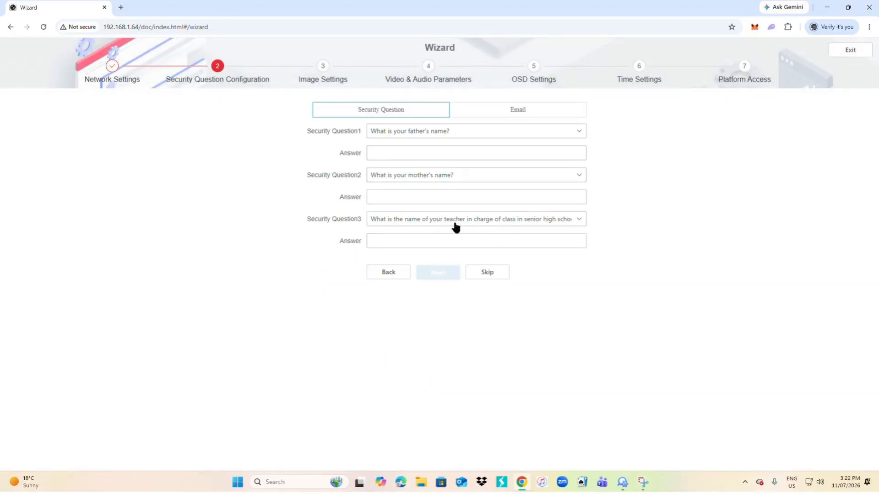
Step: Try to set the reserved recovery e-mail address in the wizard's Security Question Configuration stage
left_click(532, 115)
left_click(447, 157)
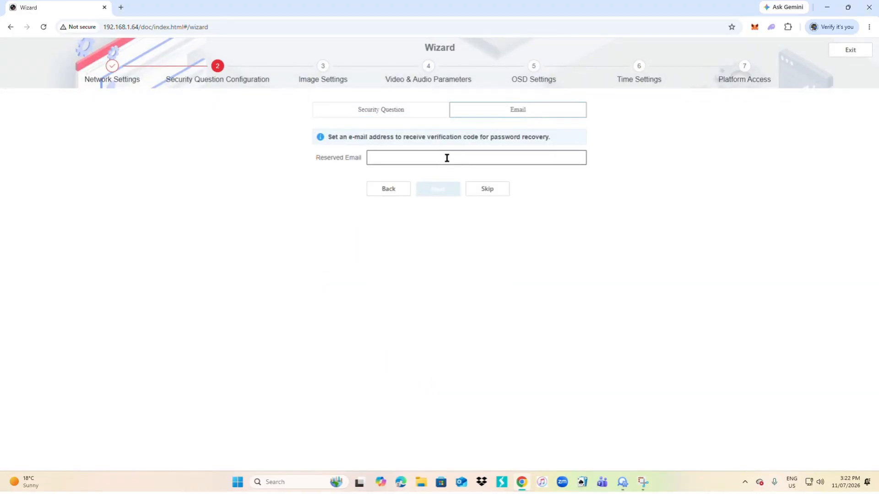
left_click(393, 114)
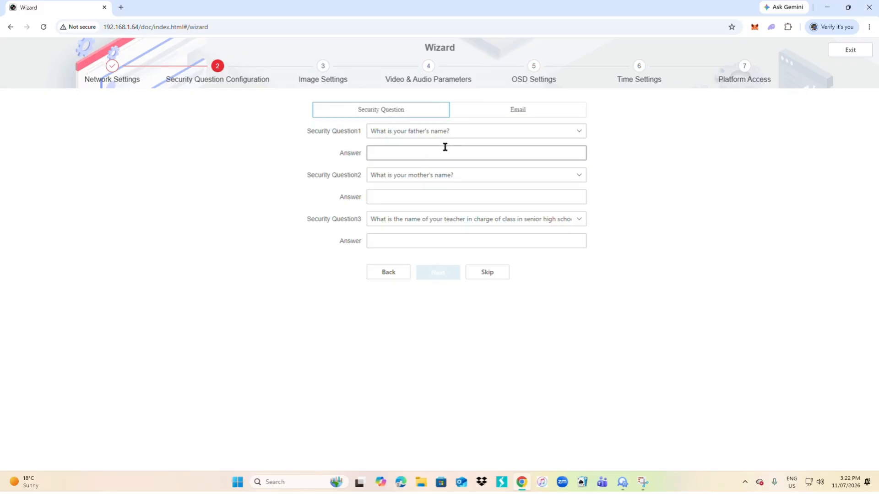
left_click(514, 112)
left_click(402, 156)
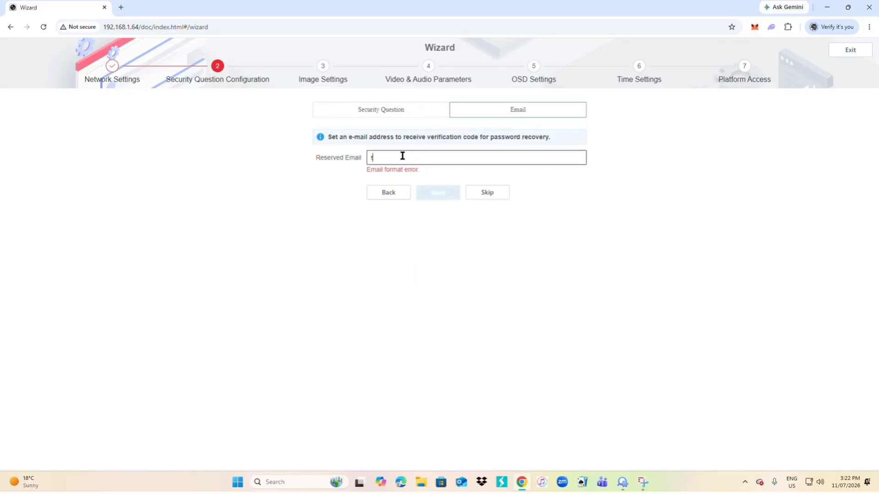
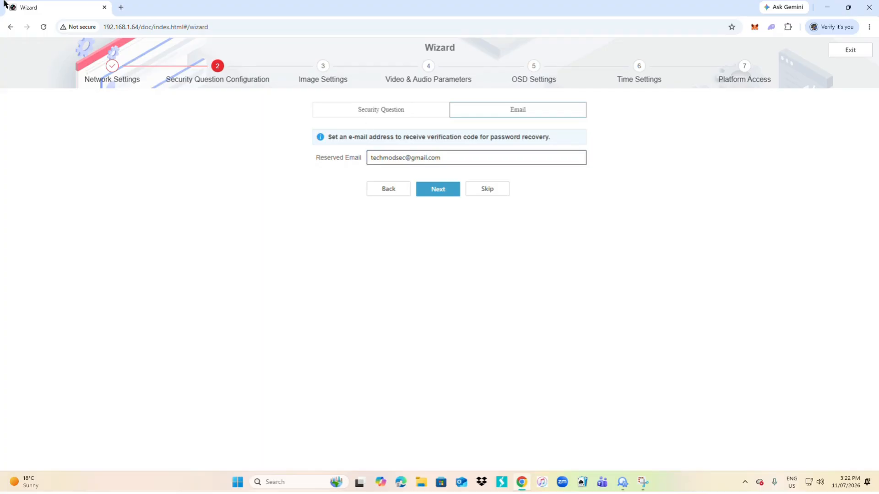
left_click(447, 191)
left_click(435, 238)
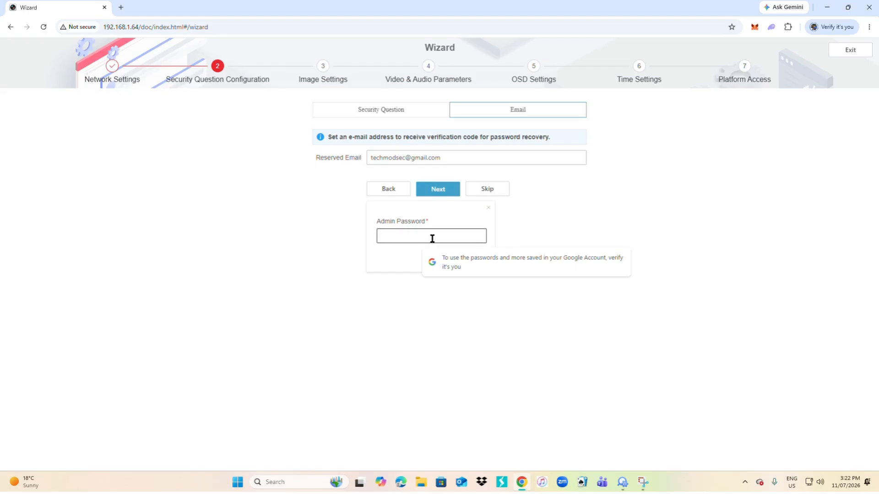
left_click(486, 212)
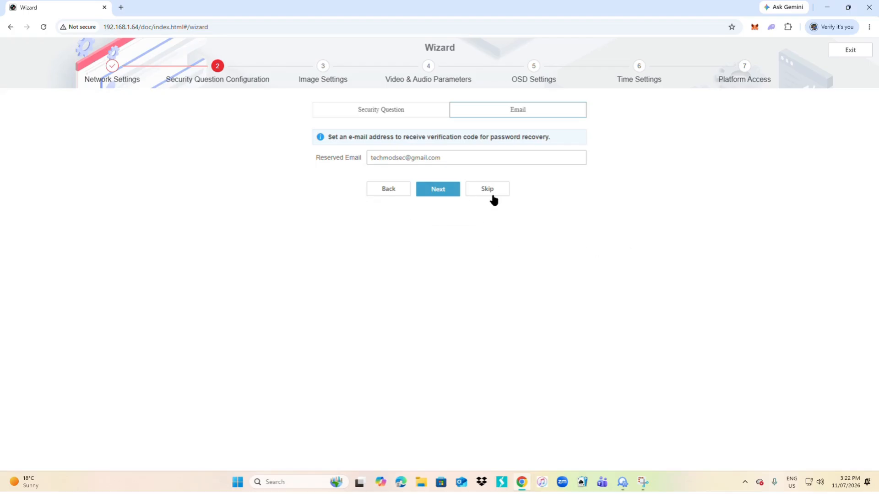
Step: Skip the security question configuration and complete the image settings with the Basic scene mode
left_click(493, 192)
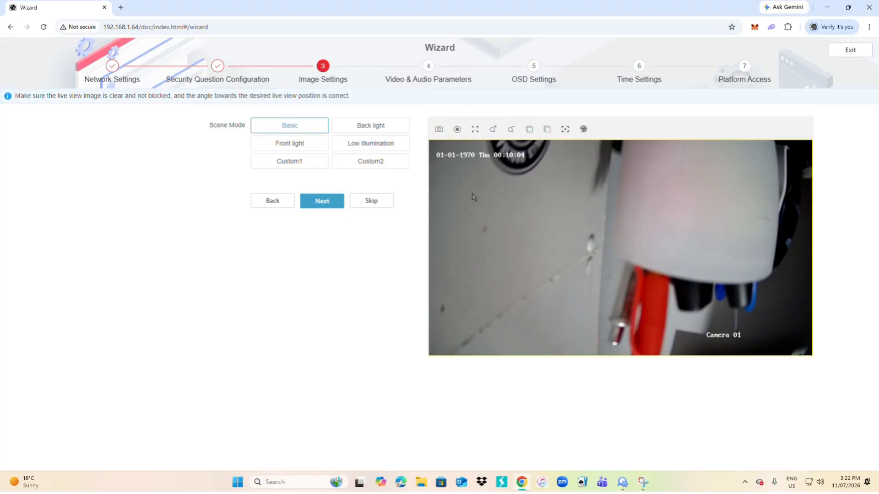
left_click(280, 149)
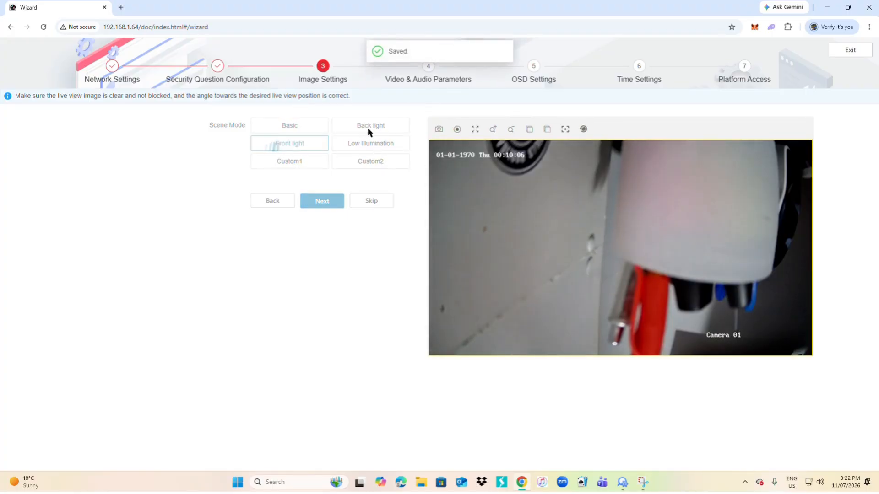
left_click(302, 131)
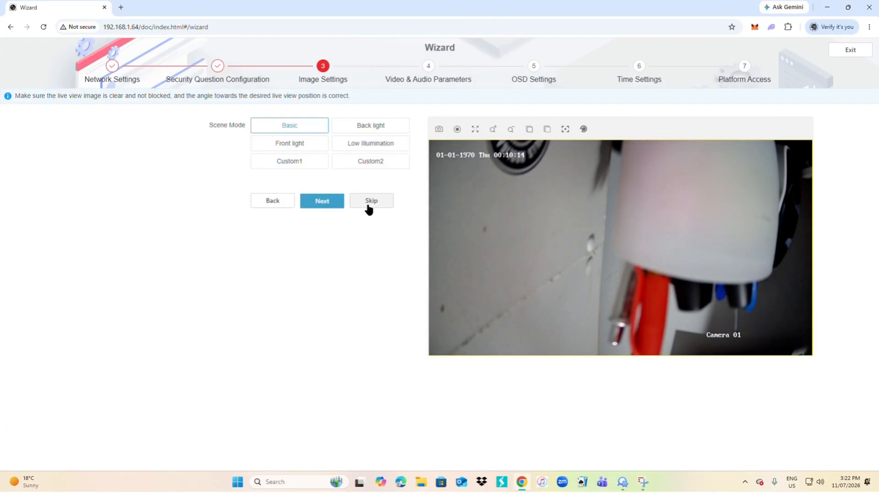
left_click(319, 204)
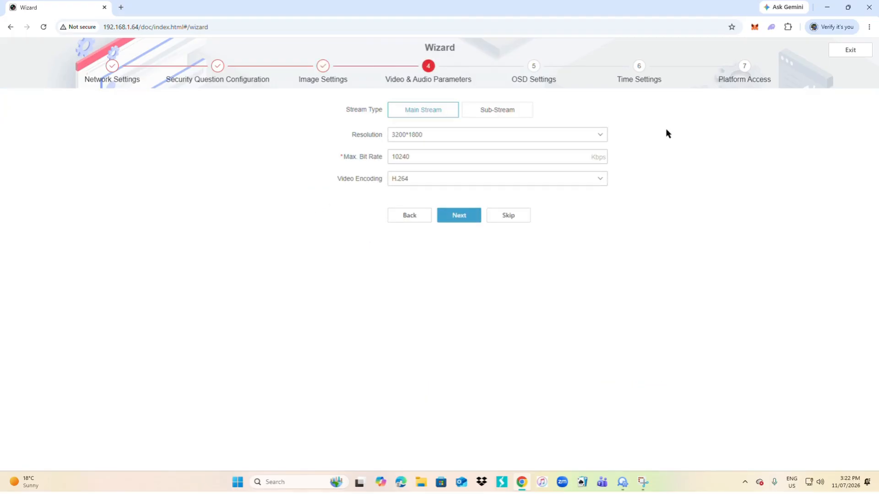
Step: Set the main stream's resolution to 2688*1520 in the video and audio parameters
left_click(601, 135)
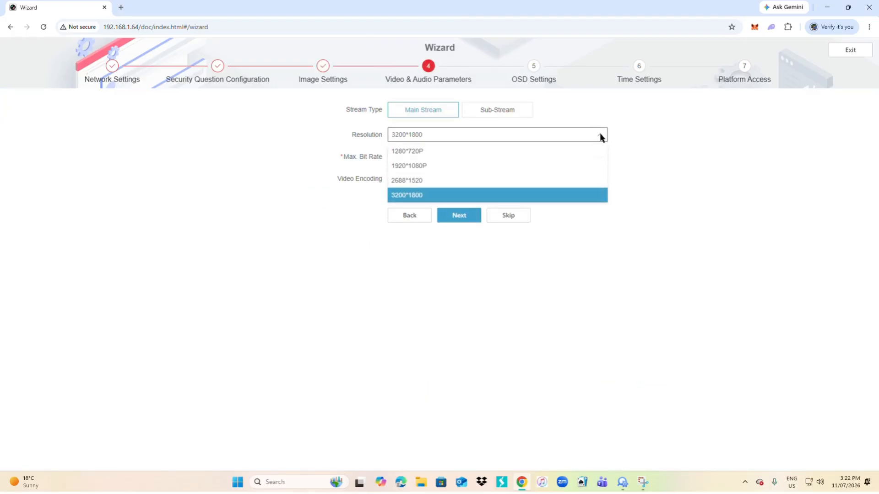
left_click(465, 180)
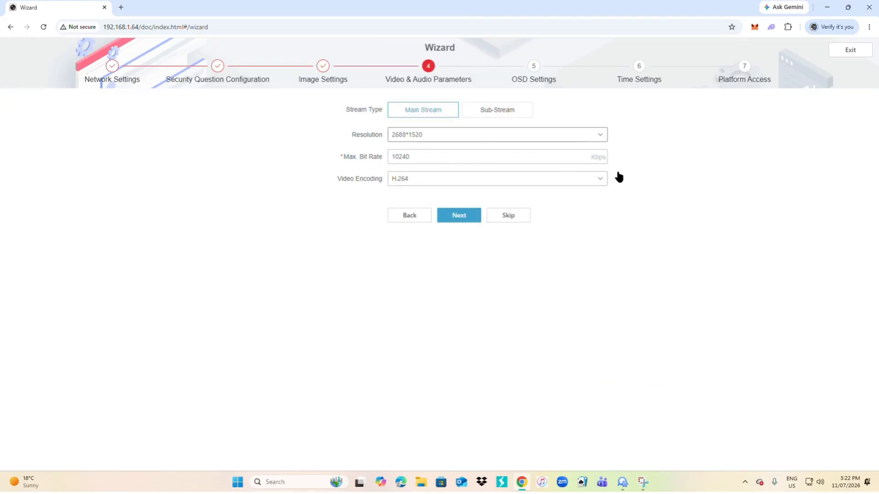
left_click(602, 135)
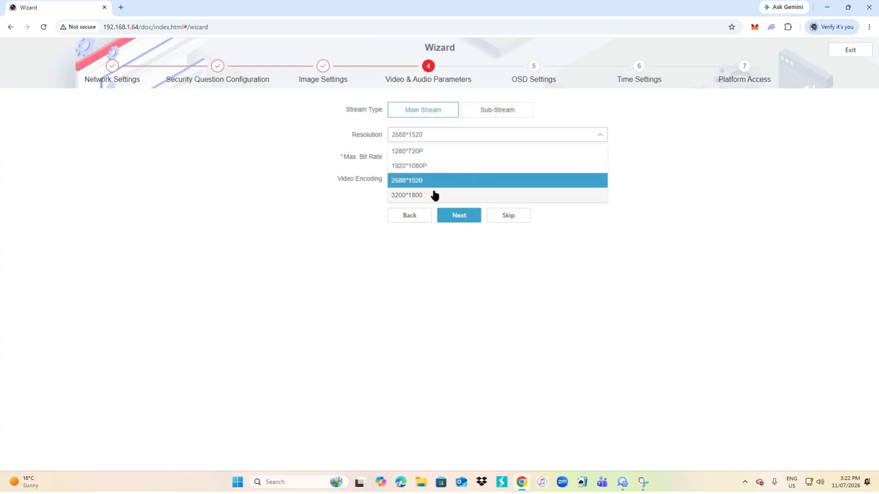
left_click(708, 197)
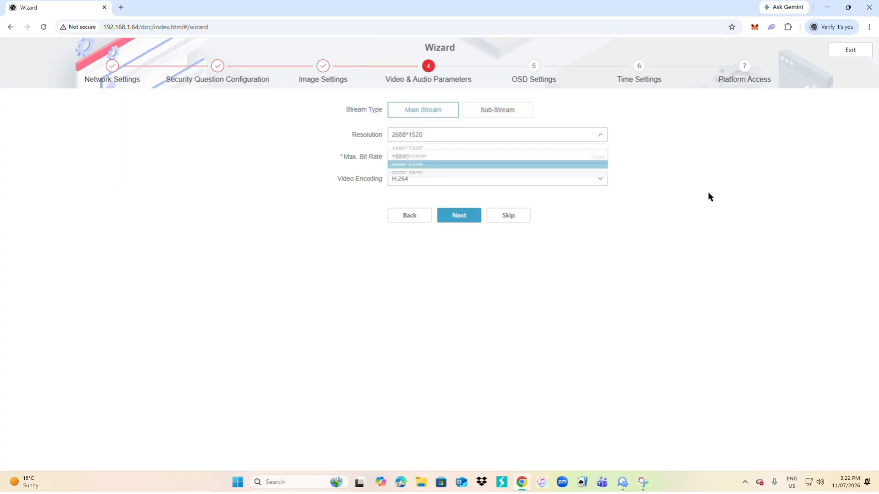
Step: Review the main stream's resolution options, keep 2688*1520, and submit the video and audio parameters
left_click(601, 134)
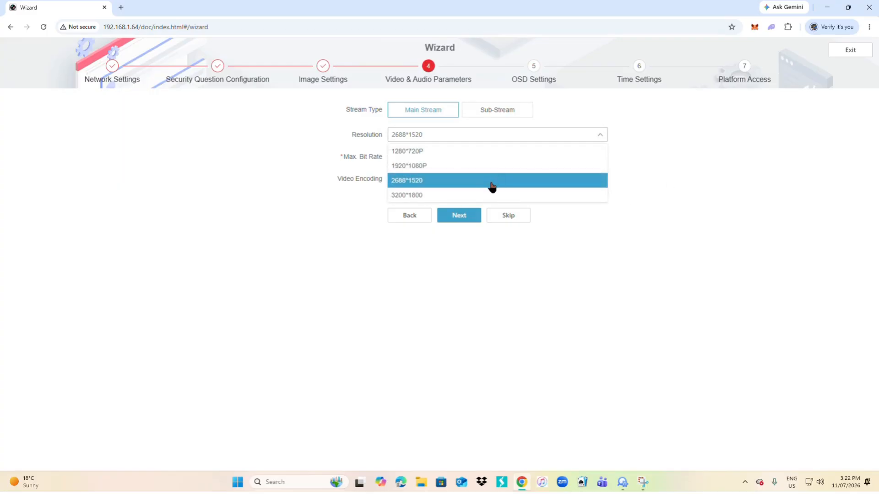
left_click(224, 211)
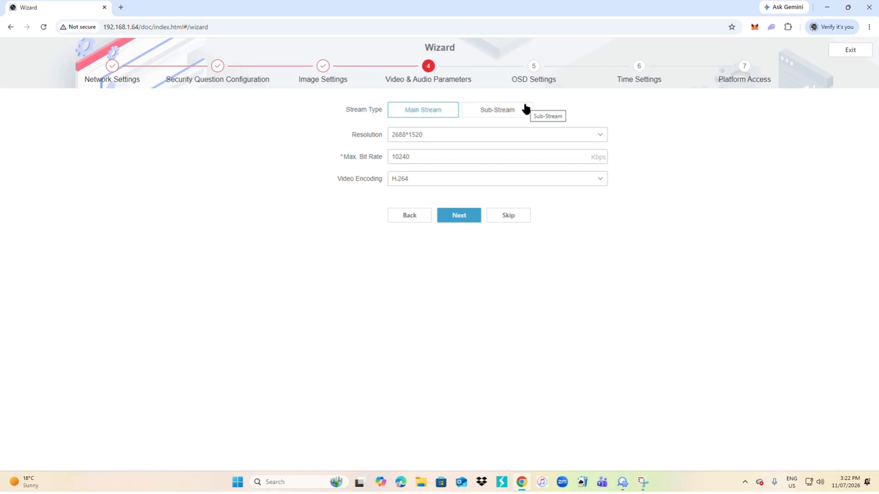
left_click(567, 135)
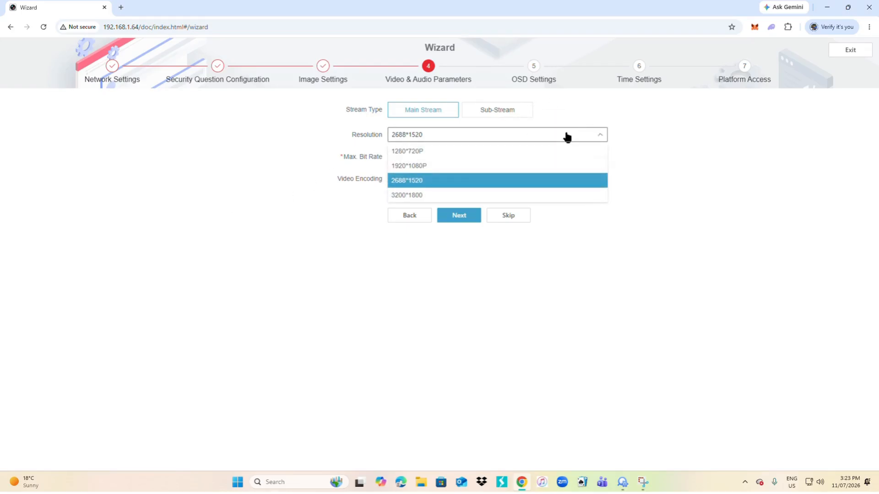
left_click(722, 173)
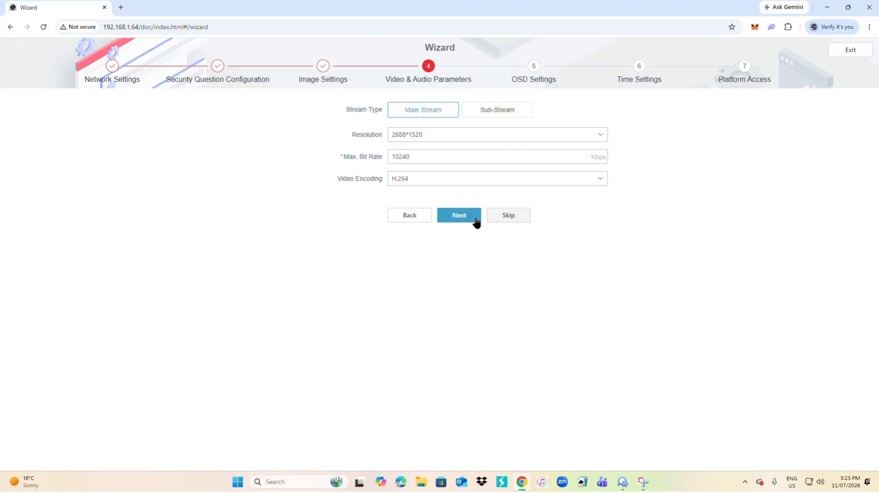
left_click(460, 216)
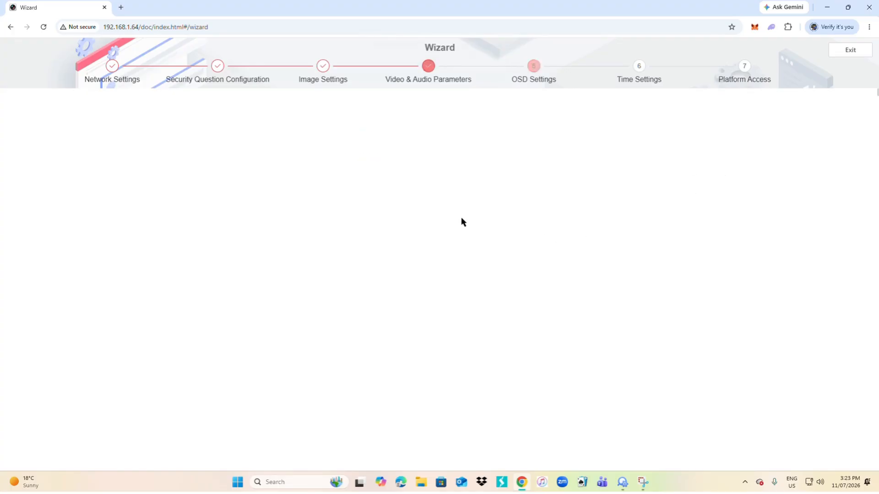
Step: Set the channel name to "Test camera" in the OSD settings and continue to the time settings
left_click_drag(243, 134, 135, 132)
type("Test ca")
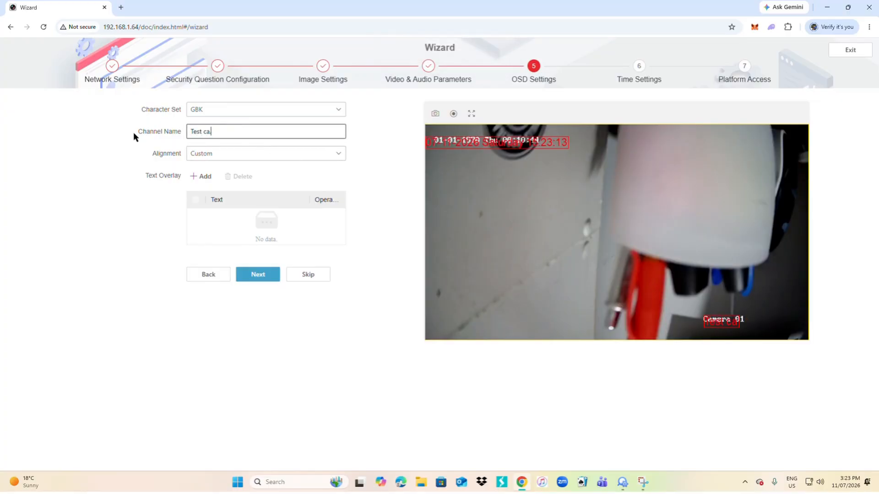
type("mera")
left_click(259, 277)
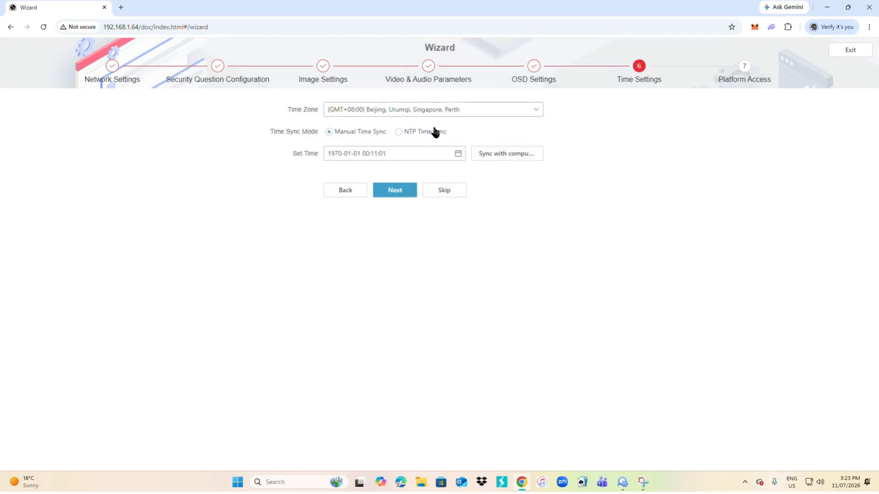
Step: Synchronize the camera's clock with the computer's time in Manual Time Sync mode
left_click(403, 133)
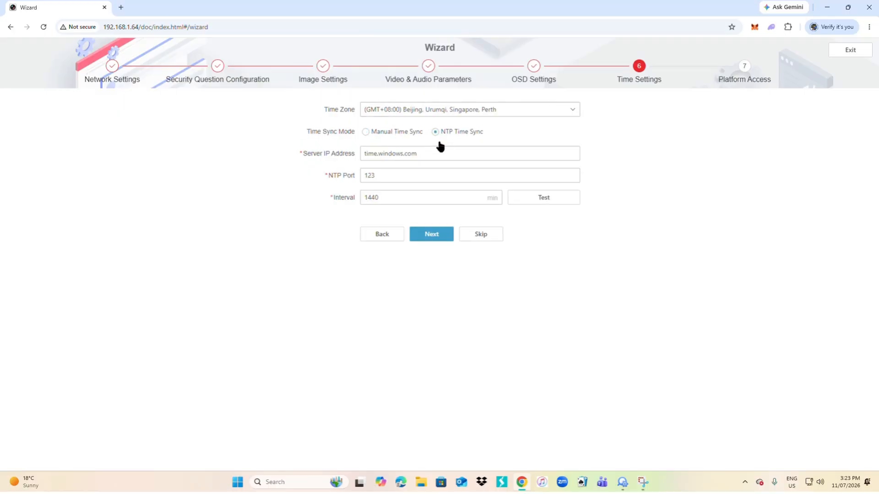
left_click(366, 133)
left_click(507, 156)
Step: Check the server address under NTP Time Sync, return to Manual Time Sync, and save the time settings
left_click(398, 134)
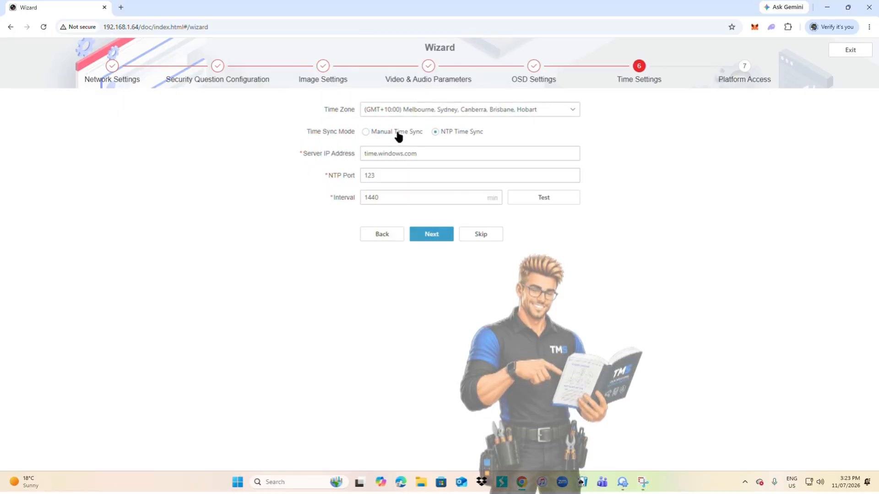
left_click(432, 153)
triple_click(433, 153)
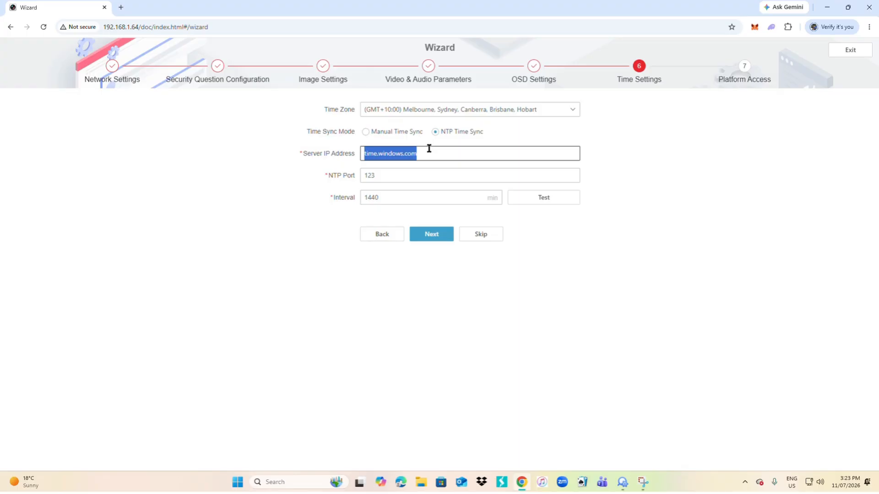
left_click(366, 133)
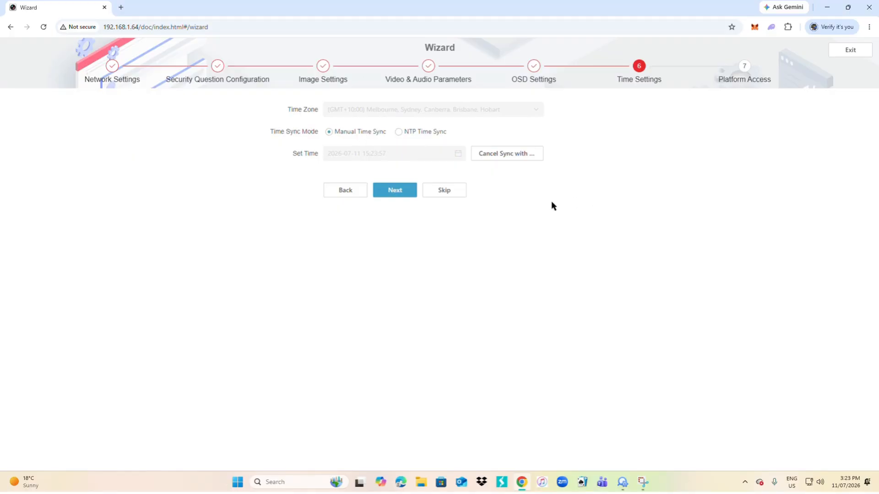
left_click(394, 193)
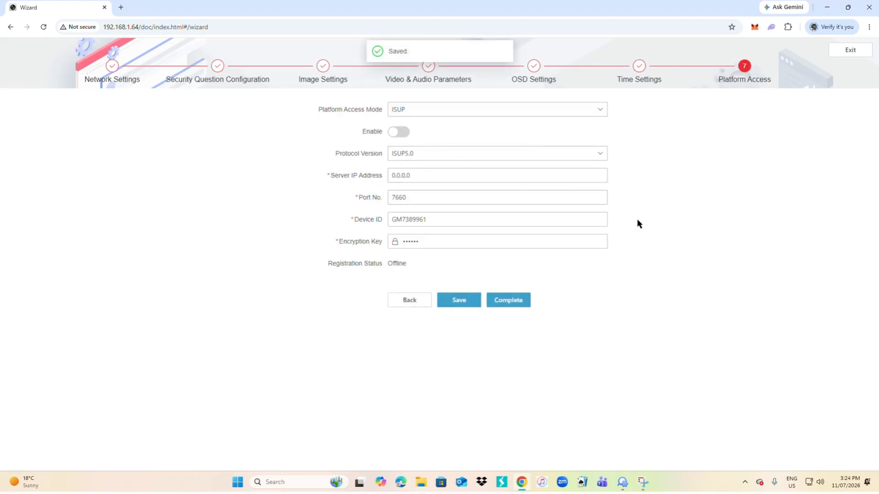
Step: Set the platform access mode to Hik-Connect and enable the service
left_click(594, 109)
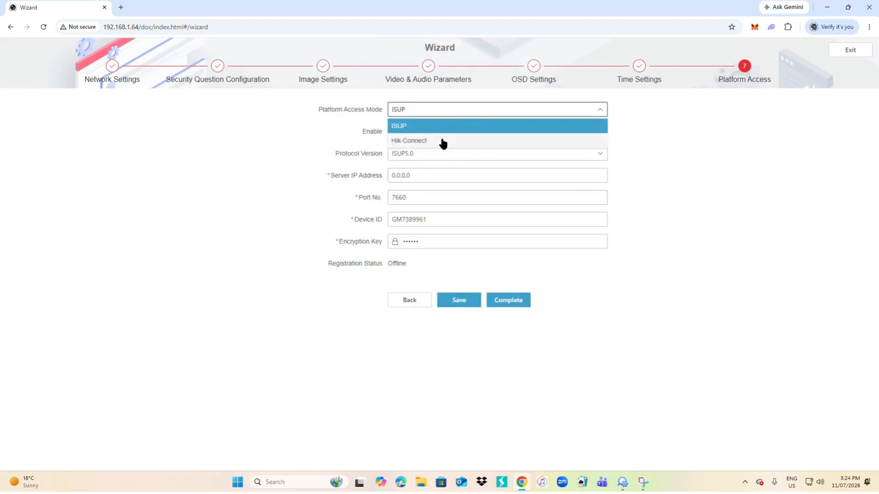
left_click(428, 142)
left_click(397, 134)
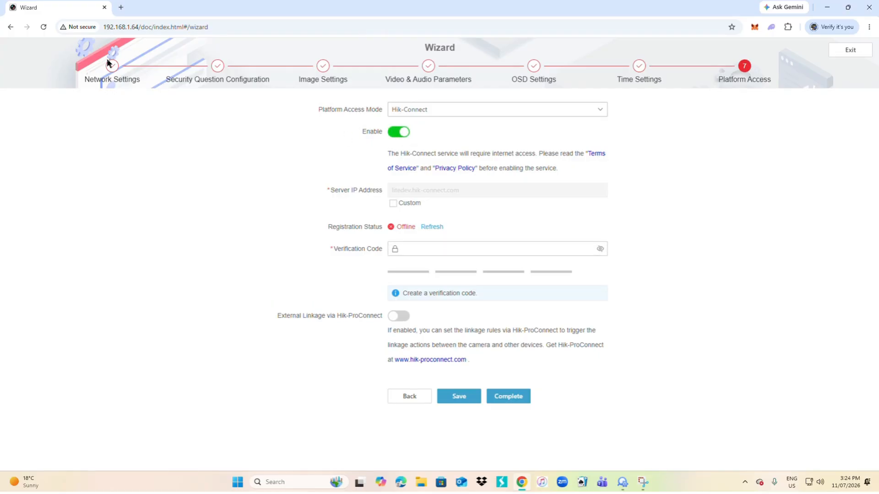
Step: Enter a Hik-Connect verification code, save the platform access settings, and complete the wizard
left_click(461, 251)
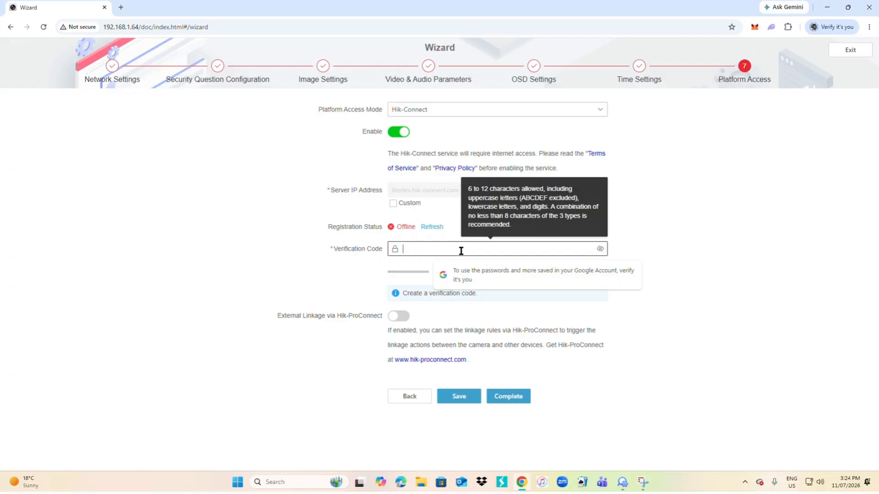
type("•••••••")
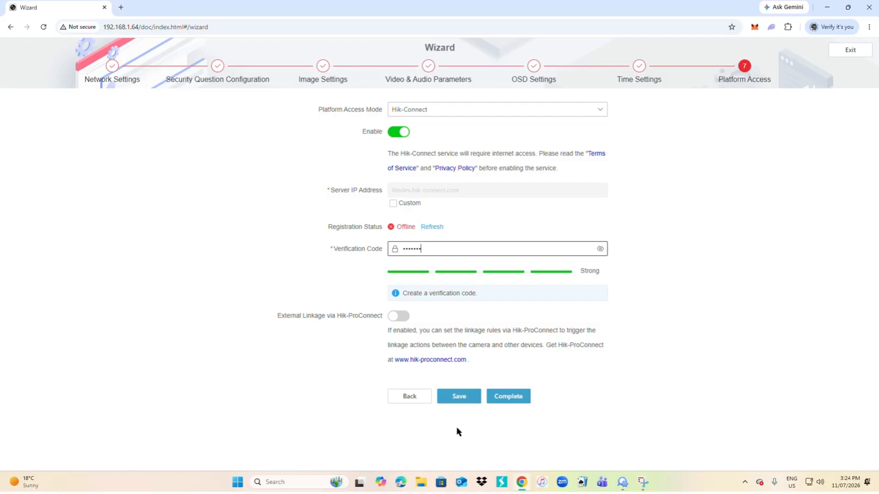
left_click(459, 402)
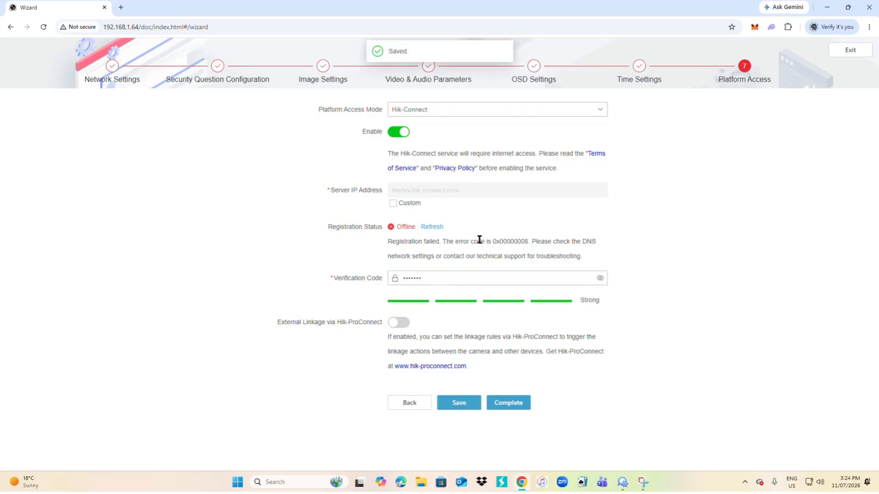
left_click_drag(417, 229, 386, 230)
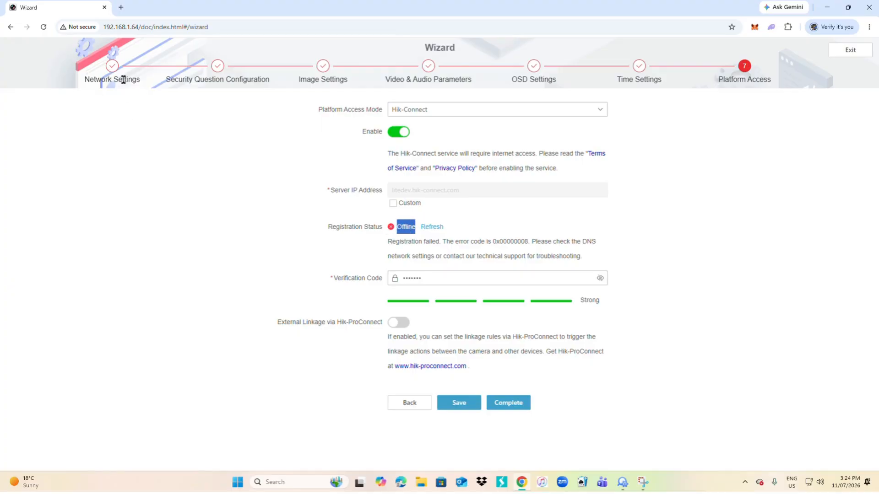
left_click(519, 405)
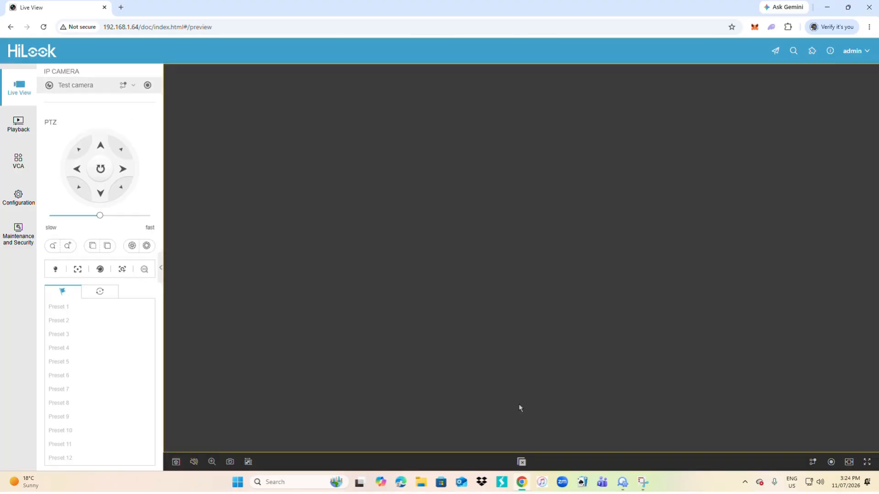